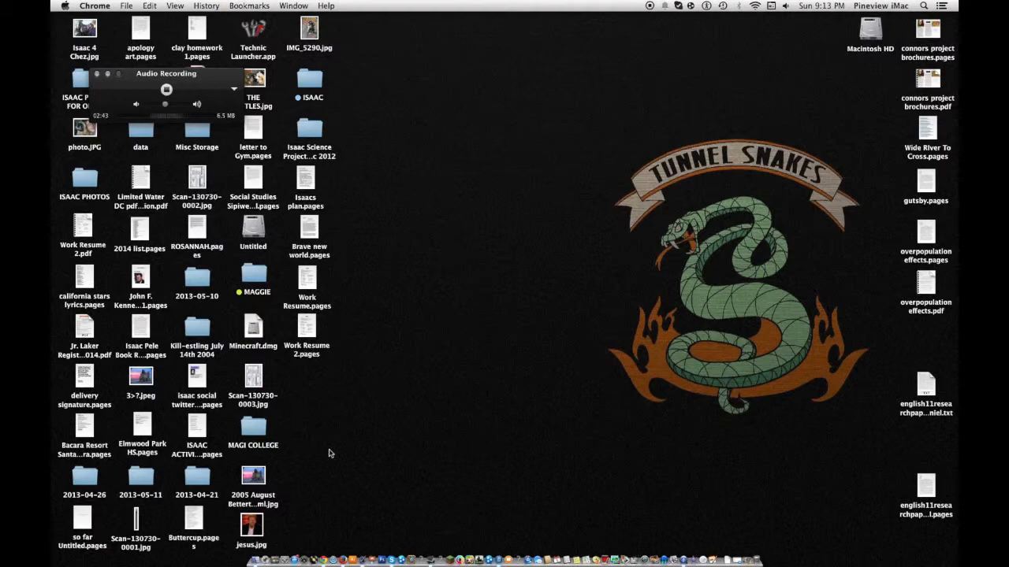
- Preview the beach photo of Ashton Kutcher in the image results and check its context-menu options
{"action": "left_click", "coordinate": [355, 558]}
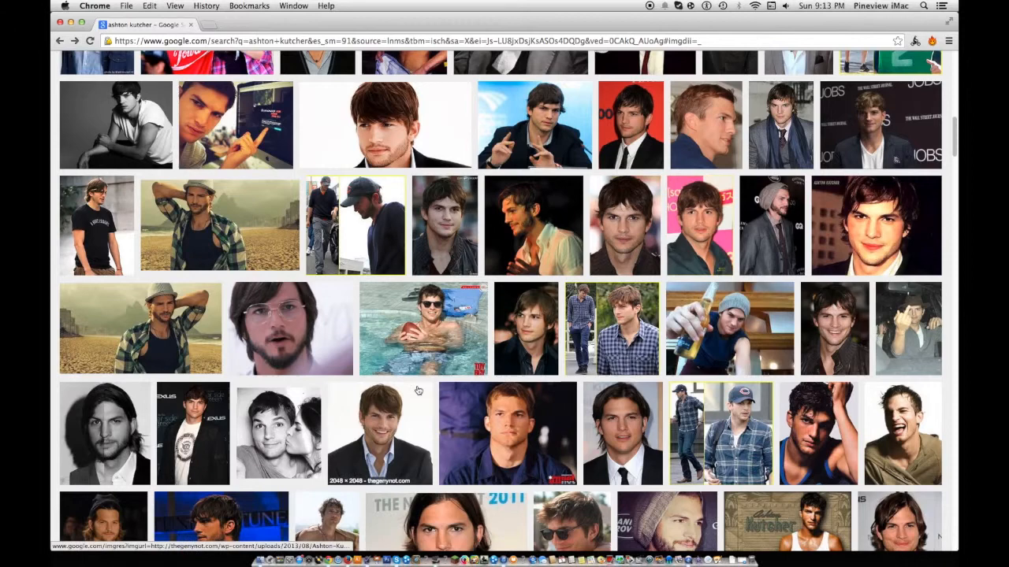
{"action": "left_click", "coordinate": [115, 321]}
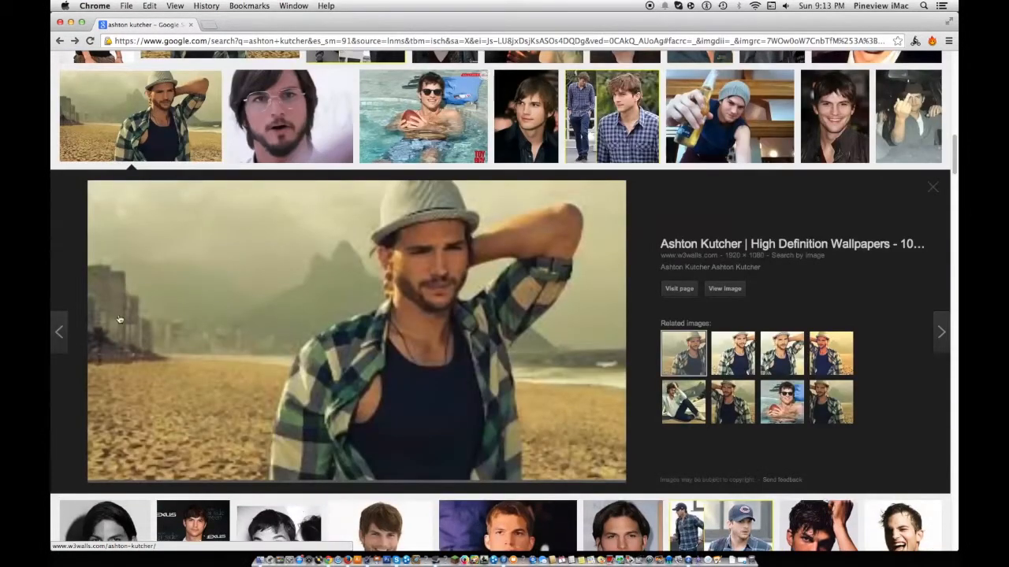
{"action": "right_click", "coordinate": [420, 283]}
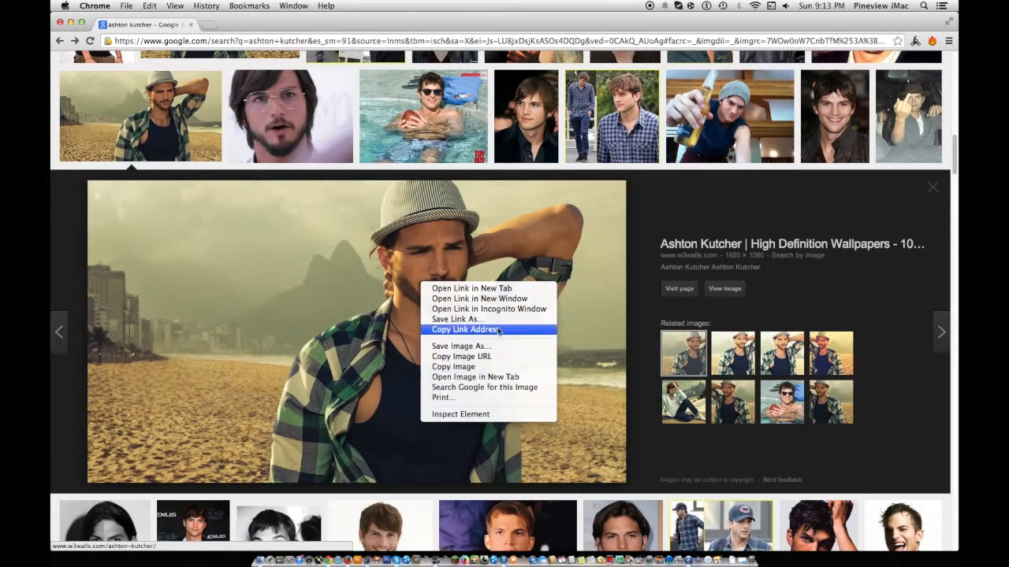
{"action": "left_click", "coordinate": [490, 290]}
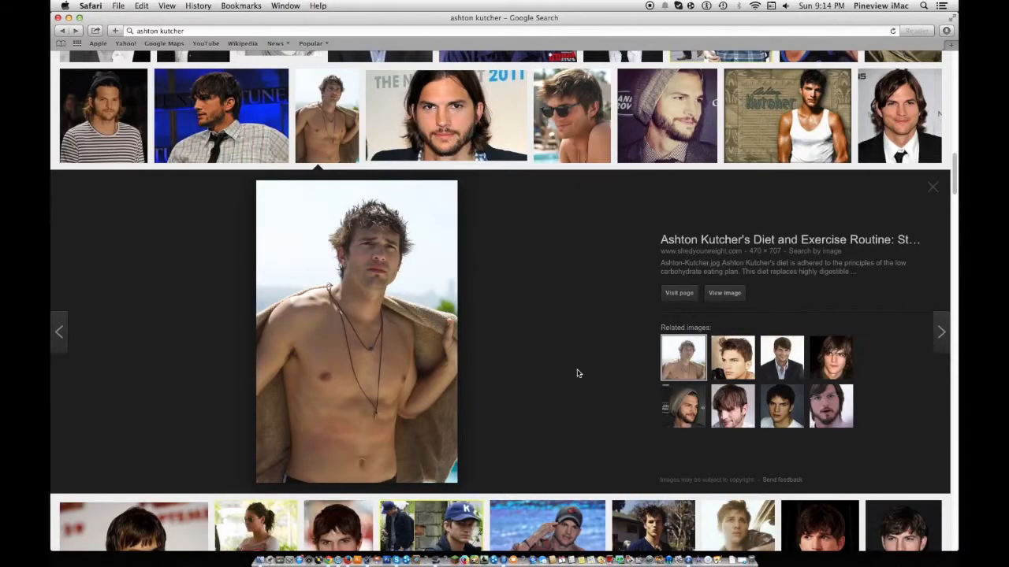
- View the full-size shirtless photo, use it as the desktop picture, and hide Safari to reveal it
{"action": "left_click", "coordinate": [724, 293]}
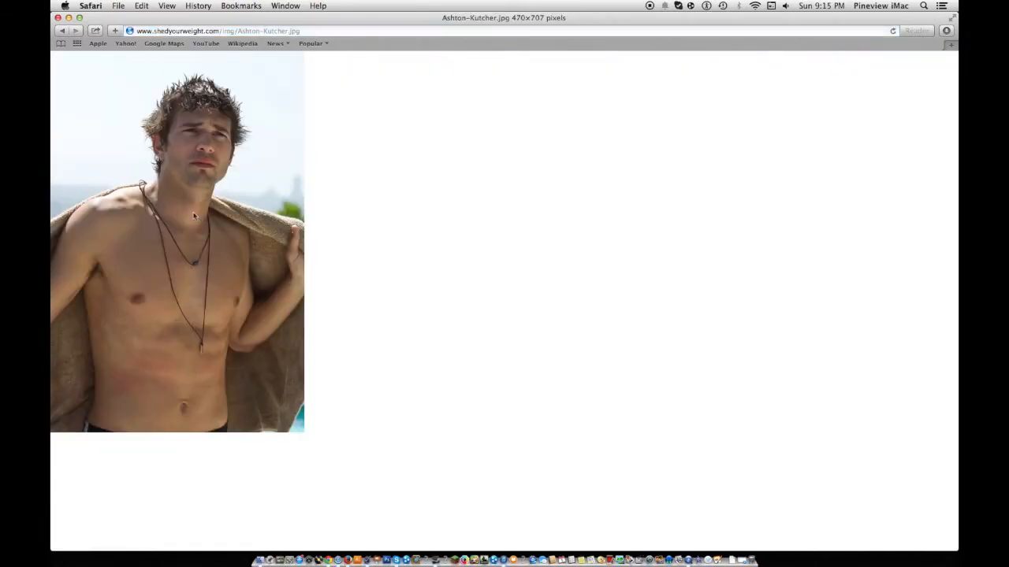
{"action": "right_click", "coordinate": [195, 215]}
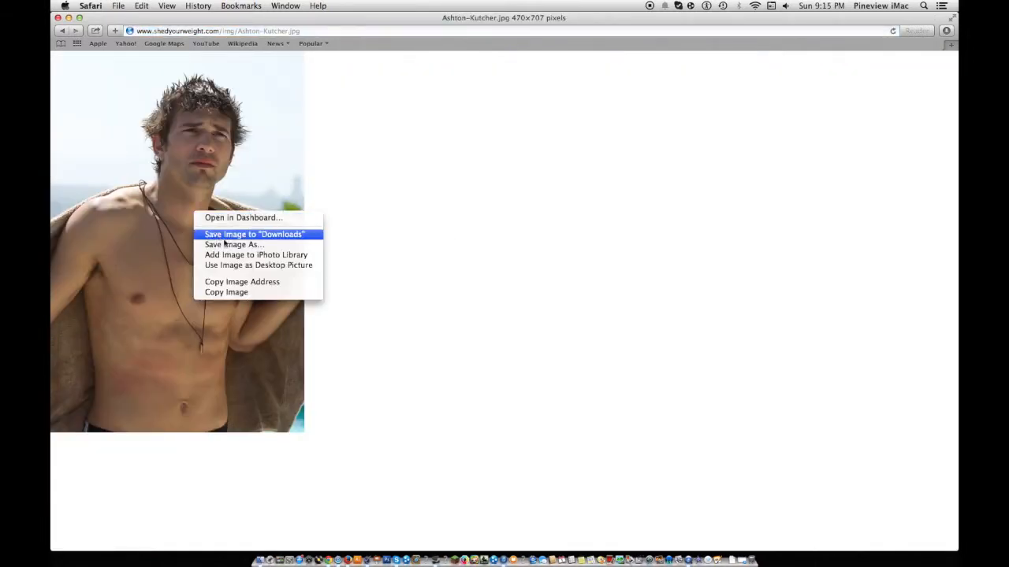
{"action": "left_click", "coordinate": [268, 266]}
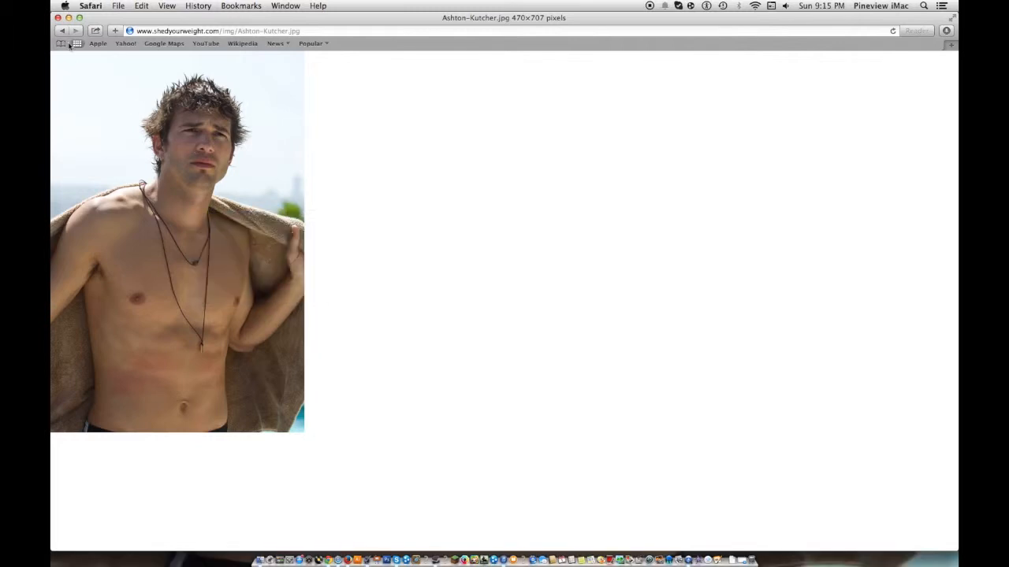
{"action": "left_click", "coordinate": [57, 17]}
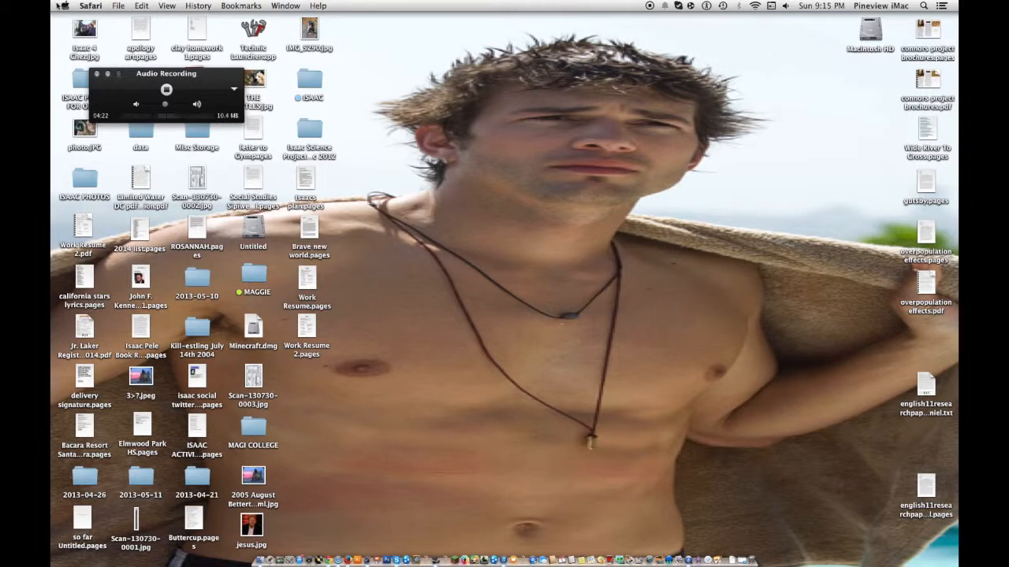
- Launch System Preferences from the Apple menu
{"action": "left_click", "coordinate": [64, 4]}
{"action": "left_click", "coordinate": [102, 48]}
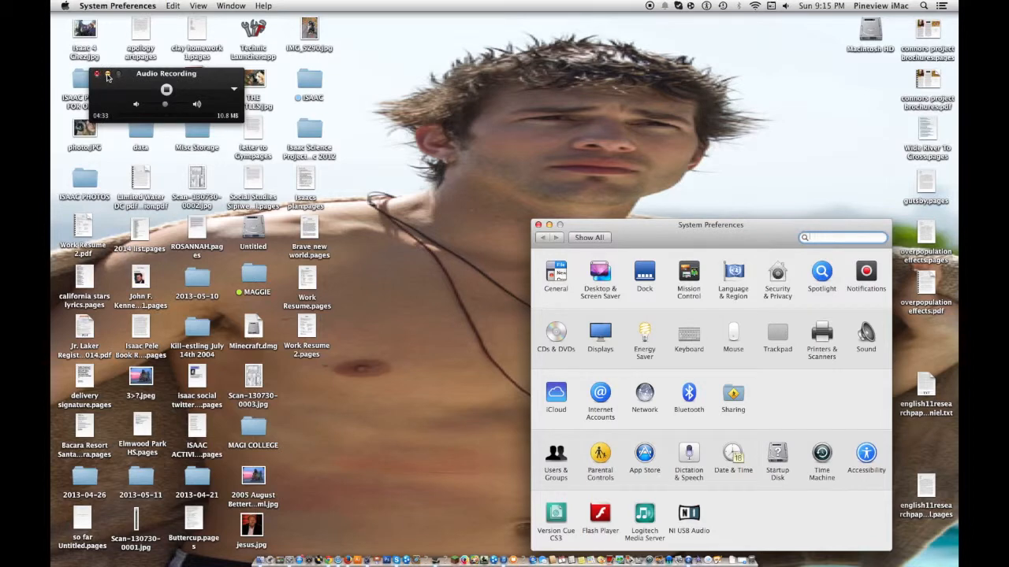
- In Desktop & Screen Saver, try the Fill Screen and Fit to Screen picture fittings
{"action": "left_click_drag", "start_coordinate": [659, 240], "coordinate": [486, 164]}
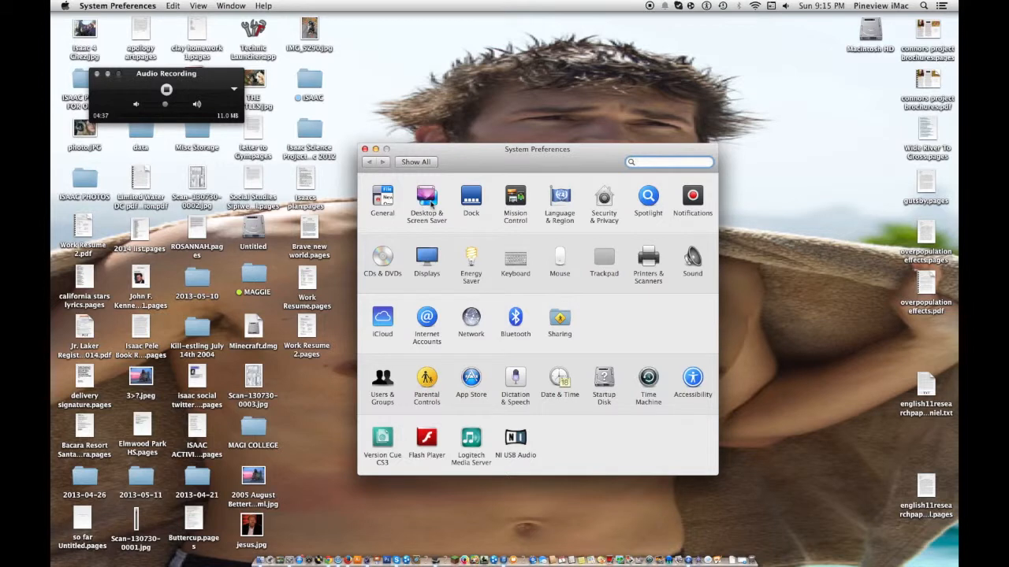
{"action": "left_click", "coordinate": [429, 203]}
{"action": "left_click", "coordinate": [512, 247]}
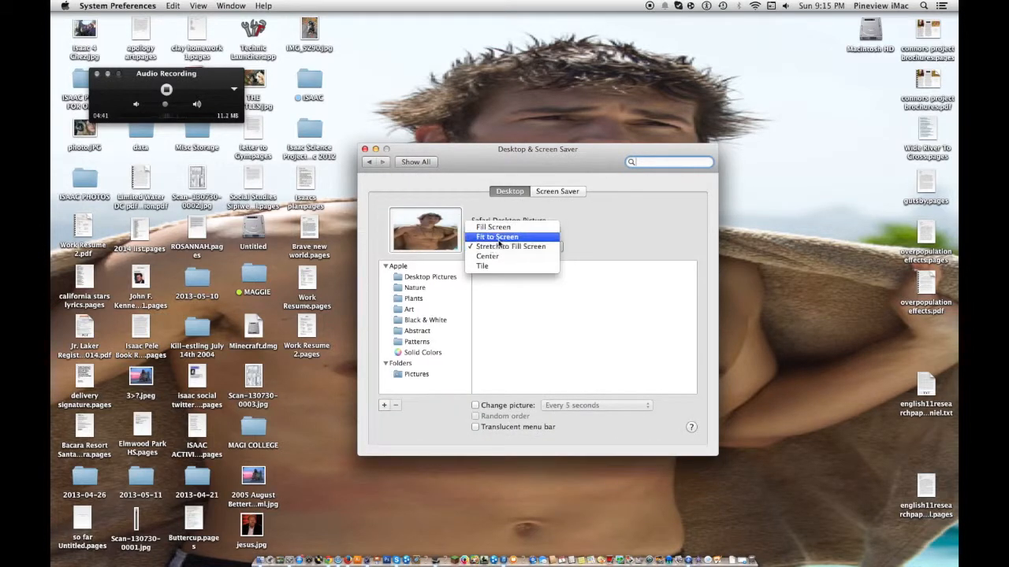
{"action": "left_click", "coordinate": [494, 226]}
{"action": "left_click", "coordinate": [493, 246]}
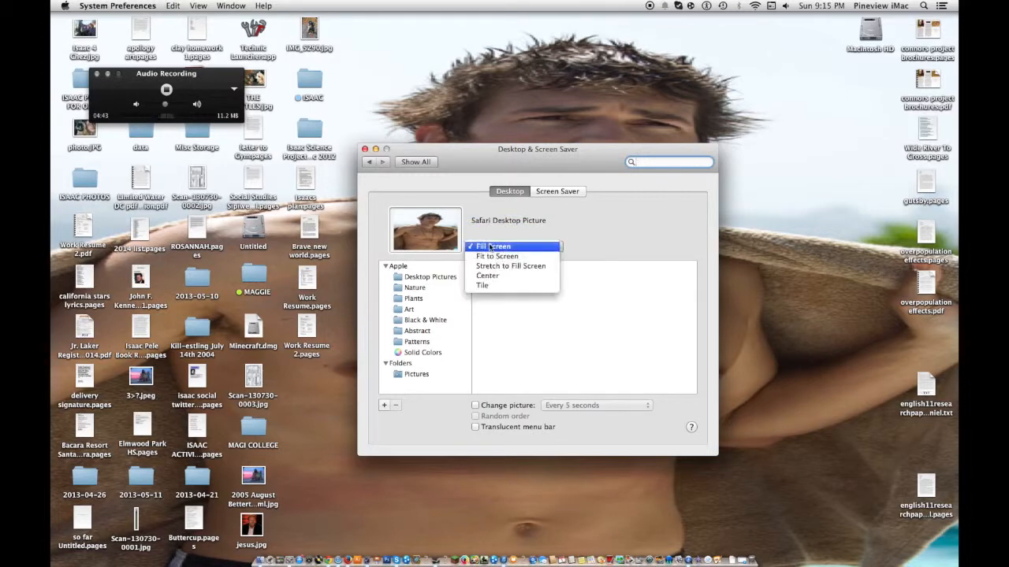
{"action": "left_click", "coordinate": [496, 256]}
{"action": "left_click", "coordinate": [502, 250]}
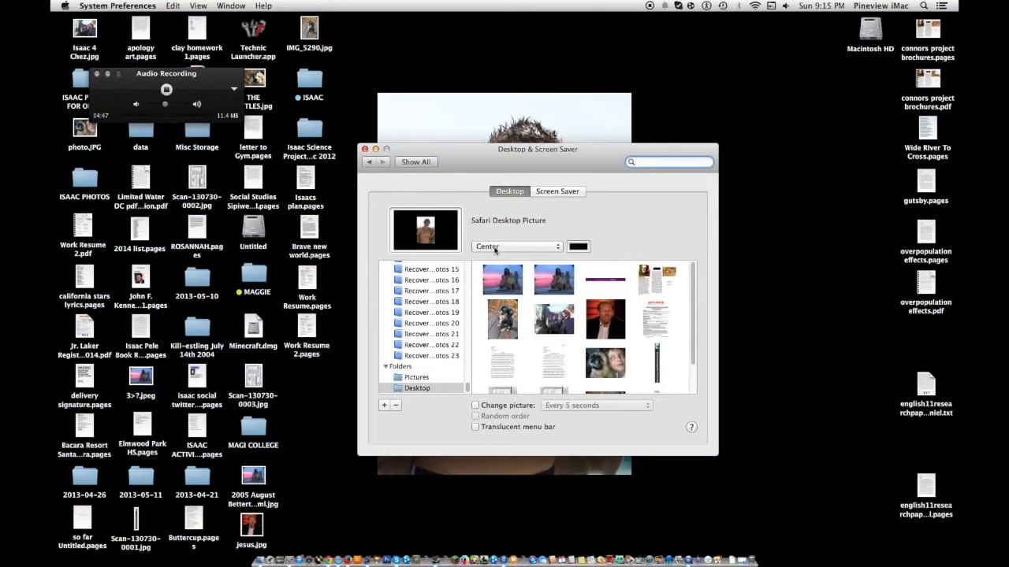
- Set the picture fitting to Tile and close the preferences window
{"action": "left_click_drag", "start_coordinate": [490, 158], "coordinate": [431, 200]}
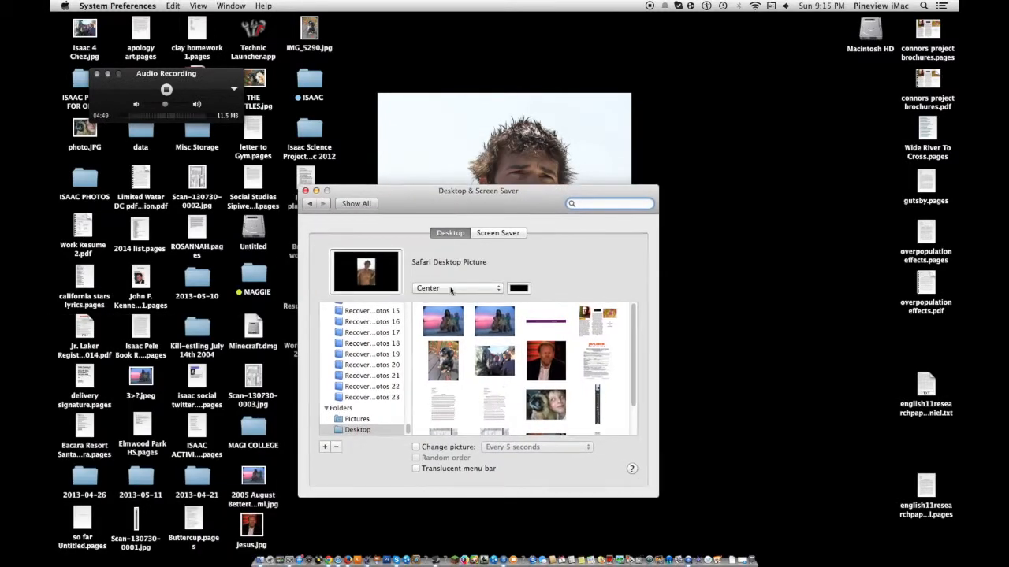
{"action": "left_click", "coordinate": [460, 288]}
{"action": "left_click", "coordinate": [440, 299]}
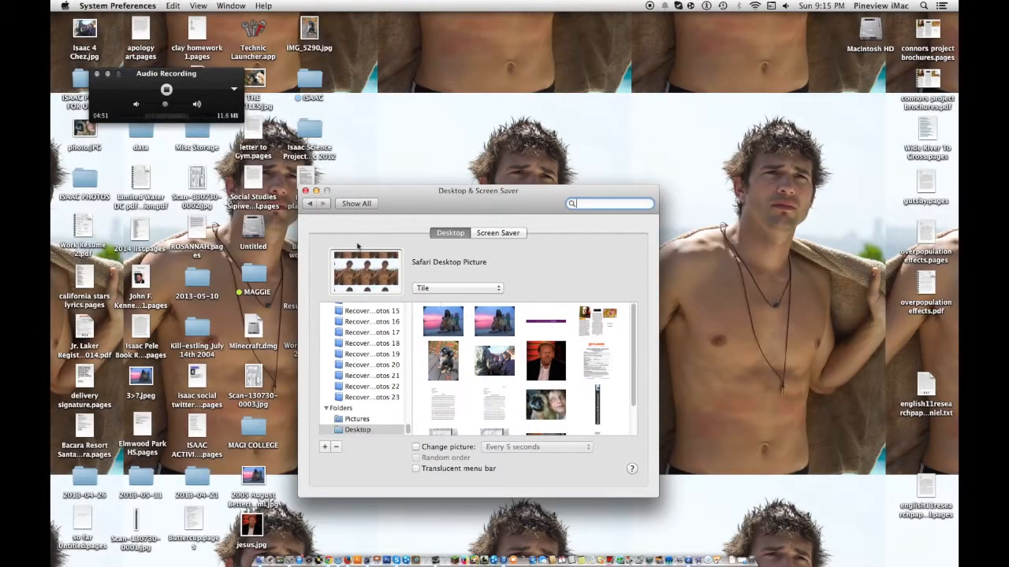
{"action": "left_click", "coordinate": [306, 191]}
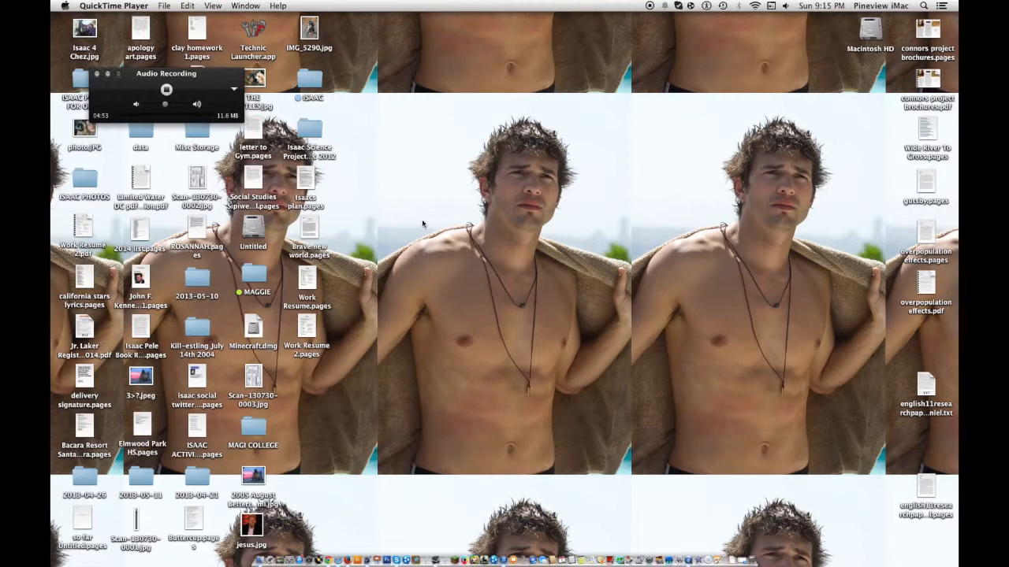